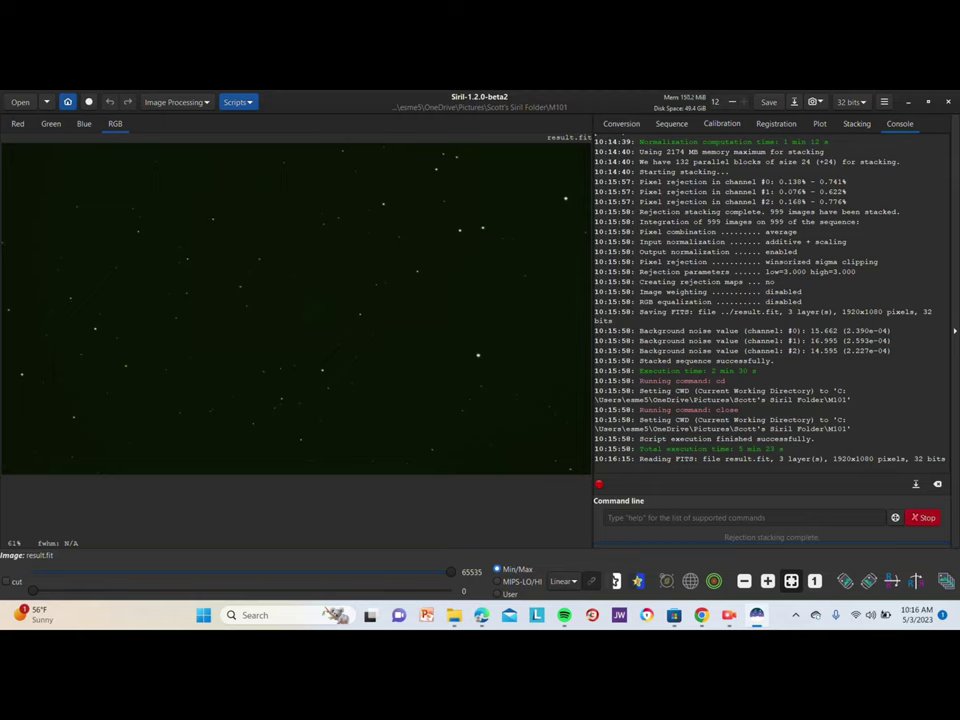
Show the stacked result.fit in AutoStretch display mode with High definition enabled
click(560, 581)
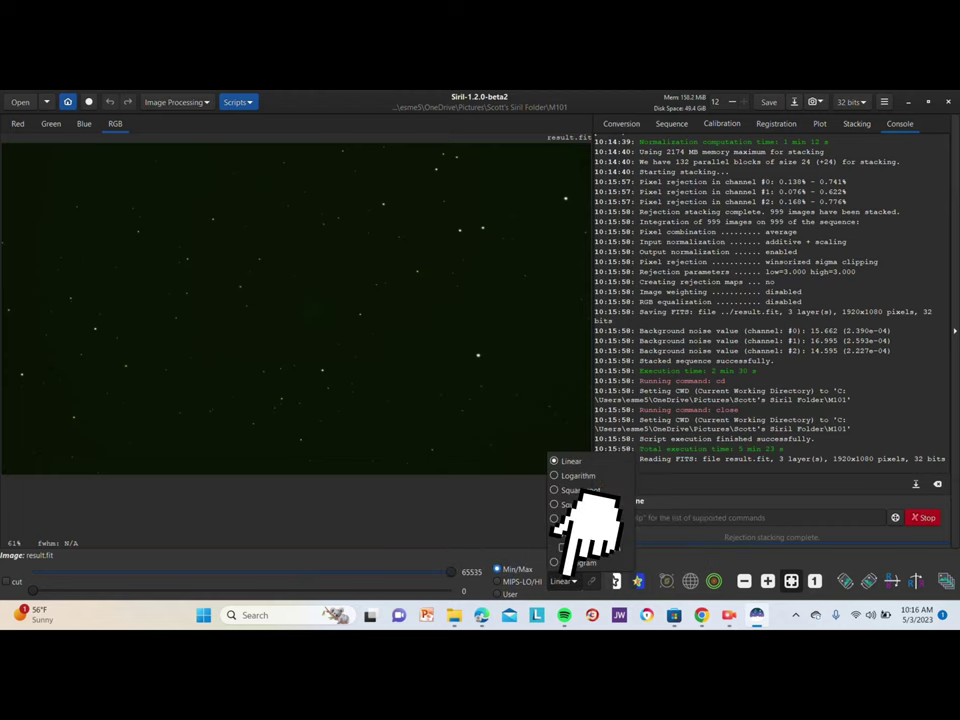
click(580, 533)
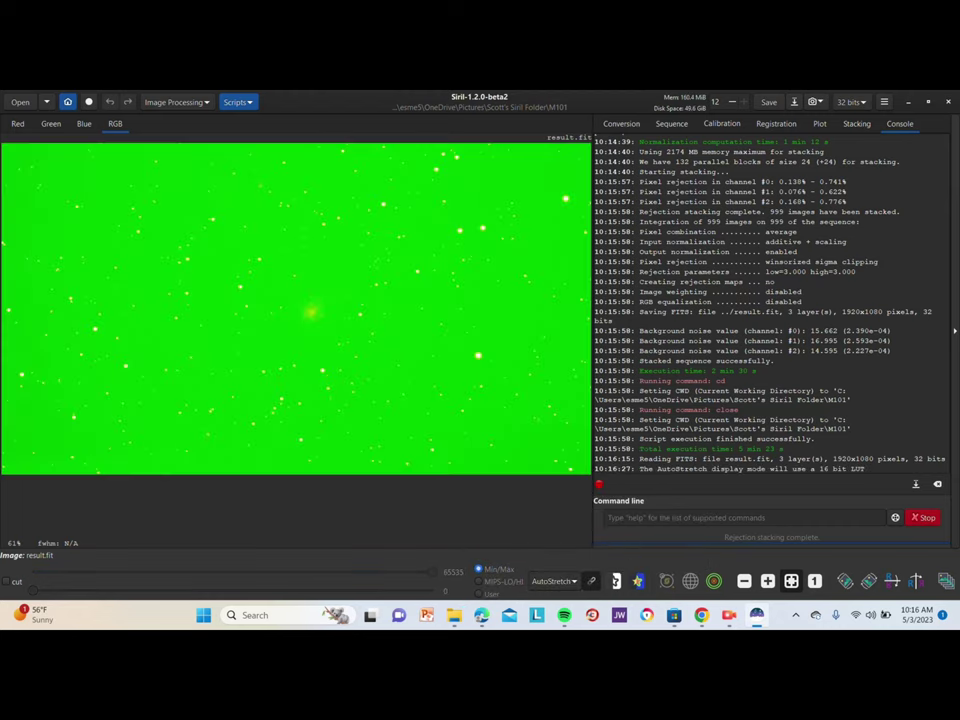
click(555, 581)
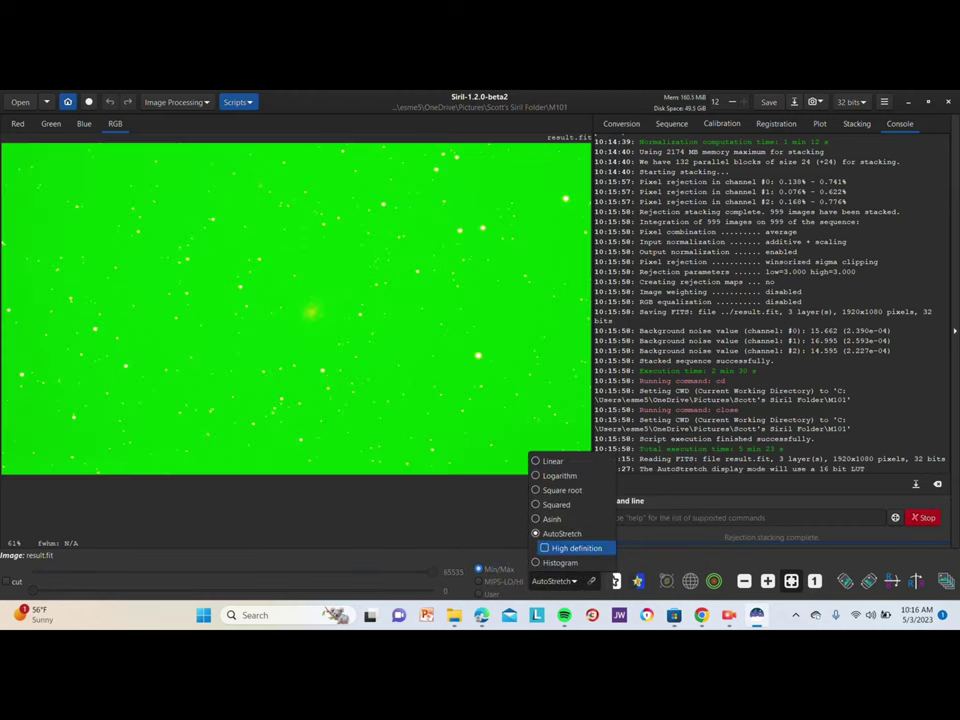
click(572, 548)
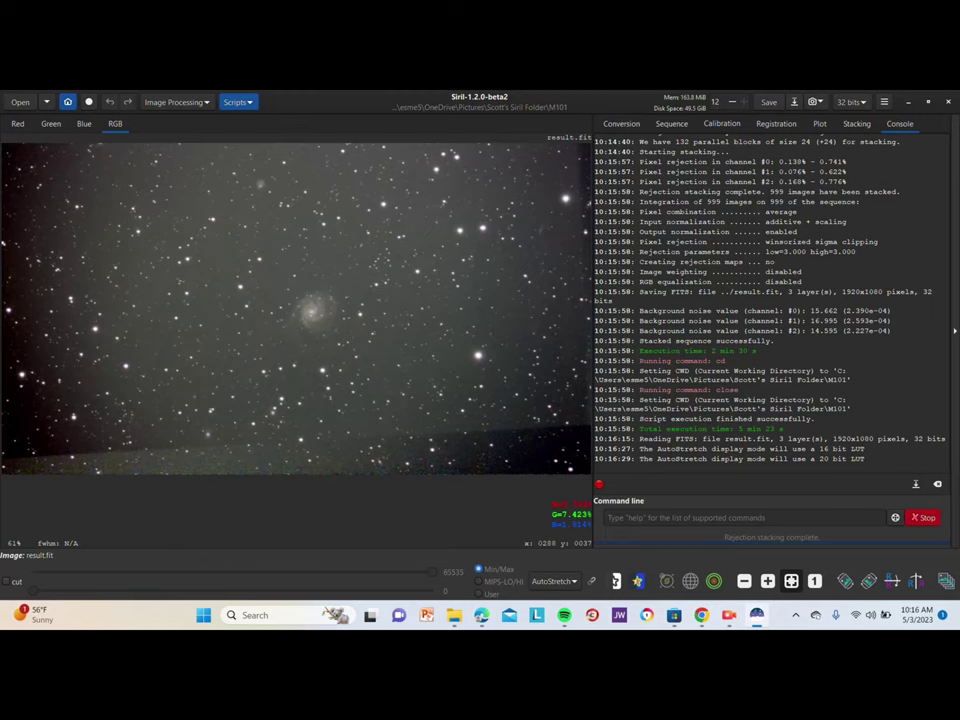
Crop the stacked image to a rectangle around the central galaxy region
drag(88, 147, 491, 400)
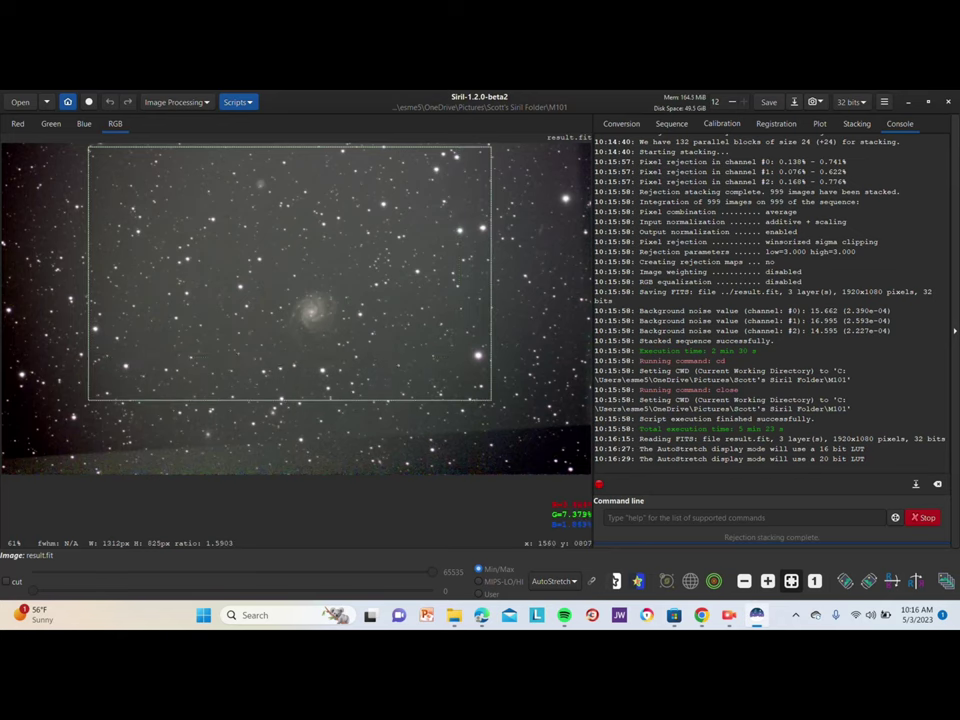
right_click(491, 170)
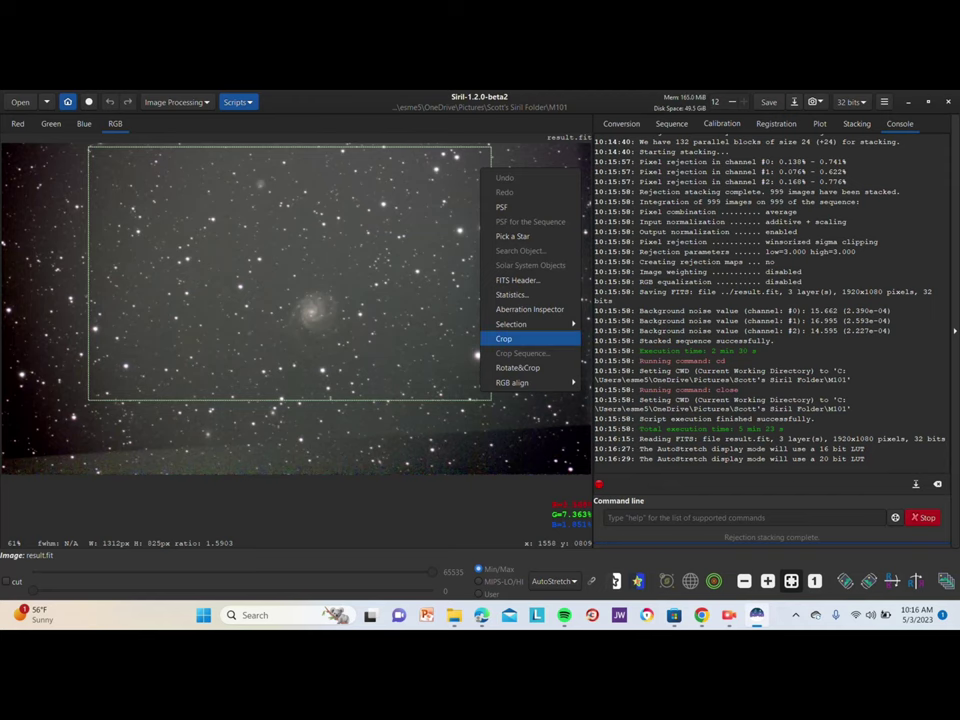
click(521, 336)
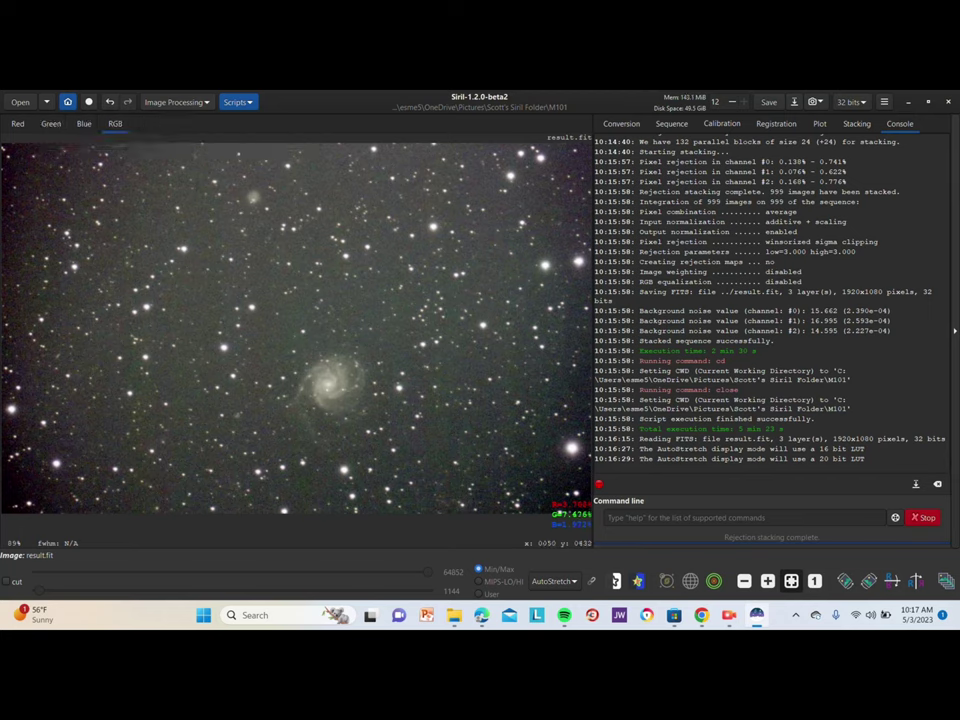
Generate background samples and subtract the RBF-modelled background from the image
click(172, 101)
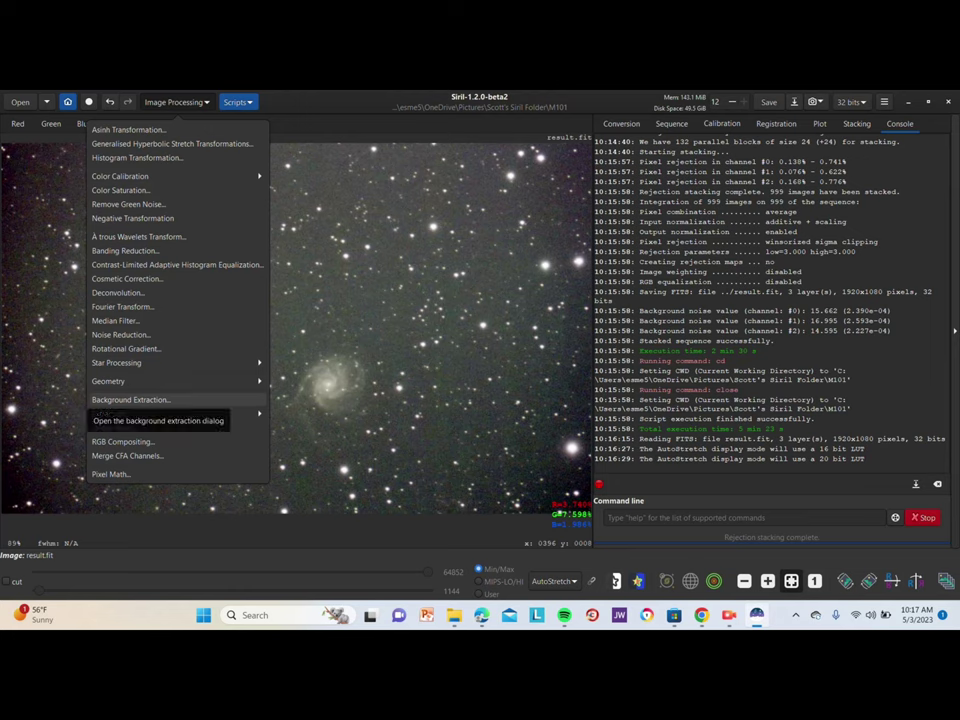
click(125, 400)
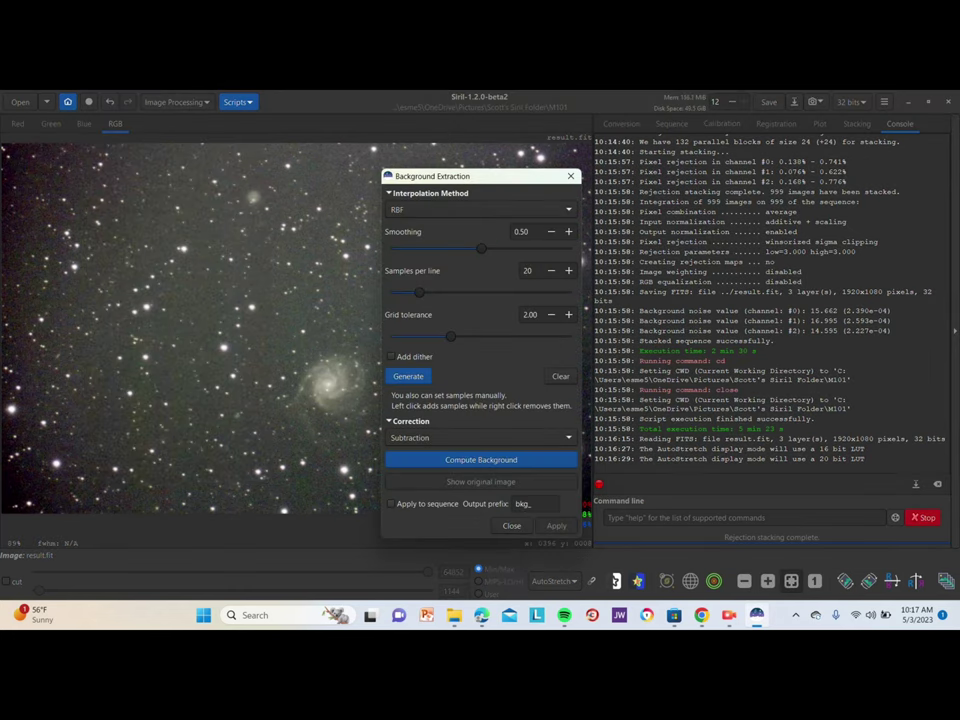
drag(441, 178, 662, 178)
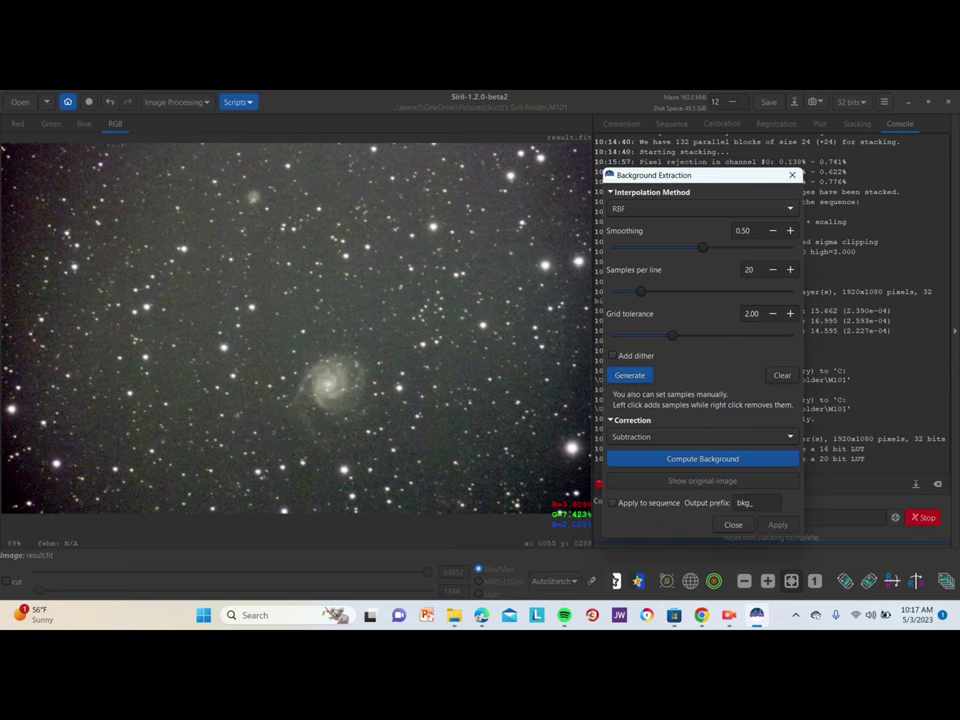
click(629, 375)
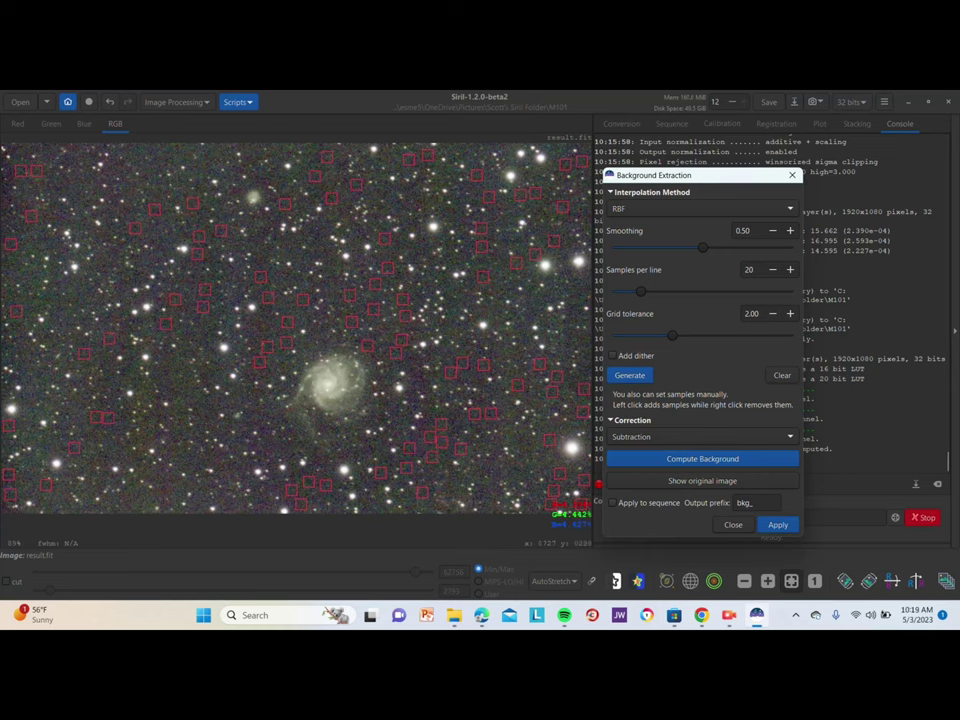
click(778, 524)
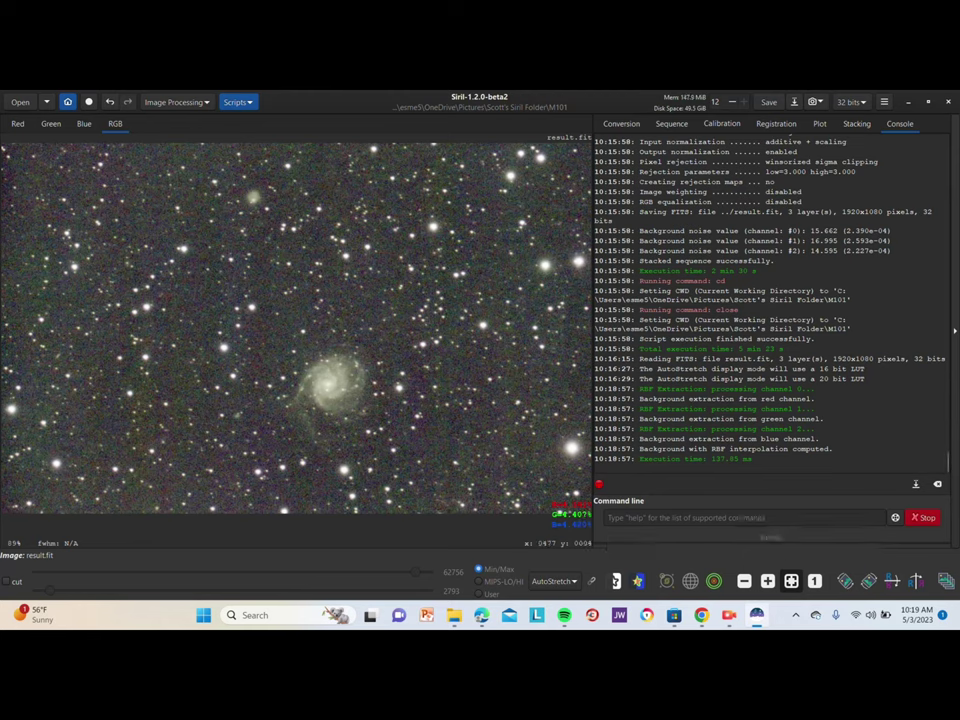
Remove green noise using Average Neutral with Preserve lightness kept on
click(173, 101)
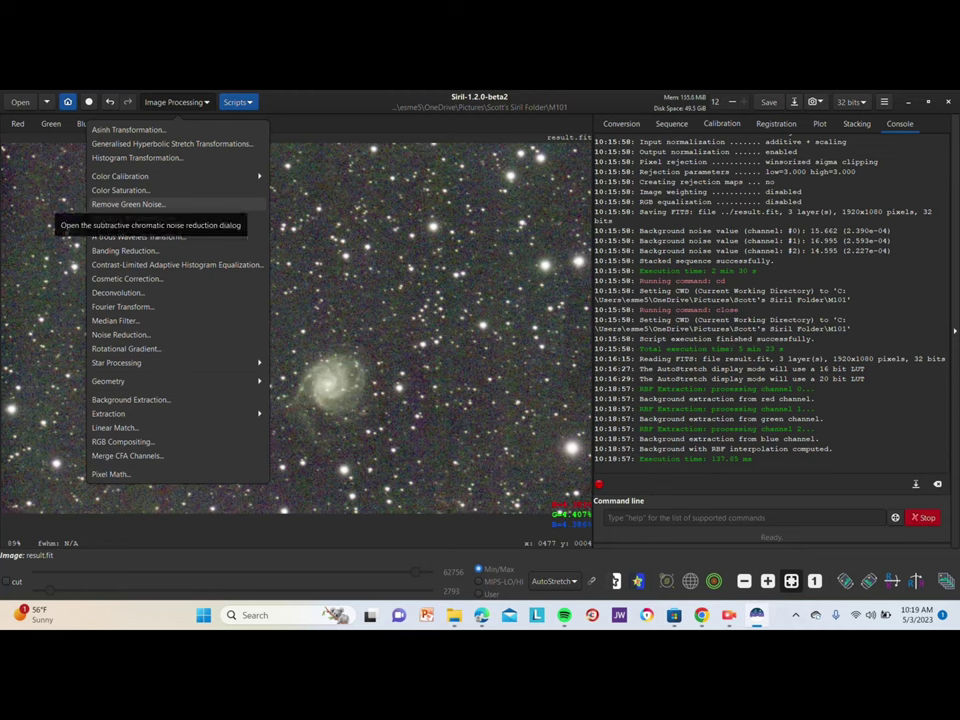
click(128, 204)
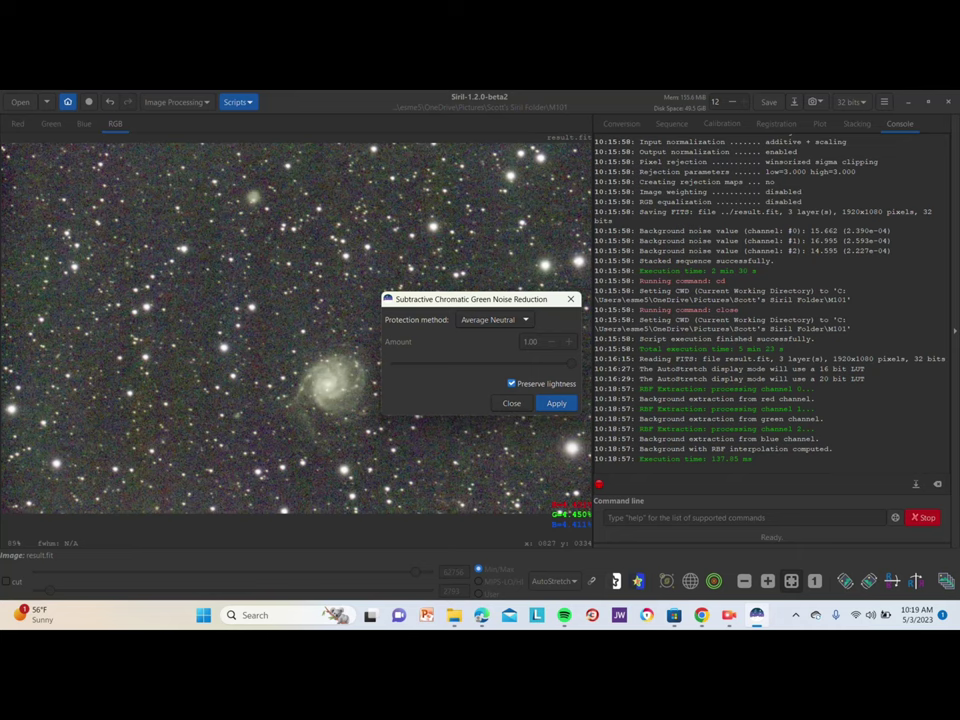
click(556, 403)
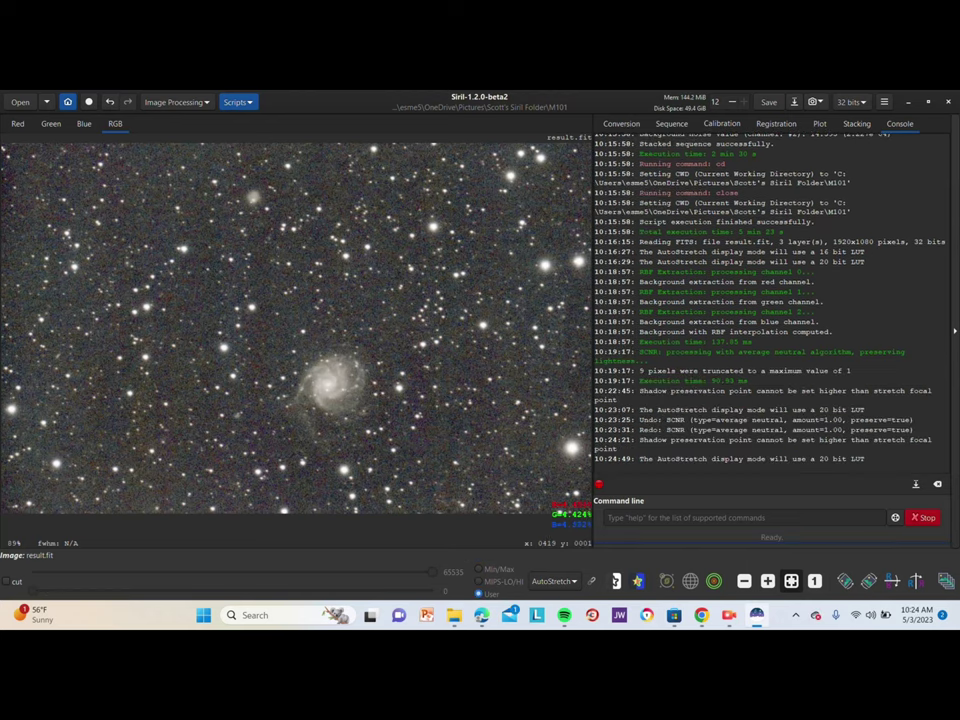
click(175, 102)
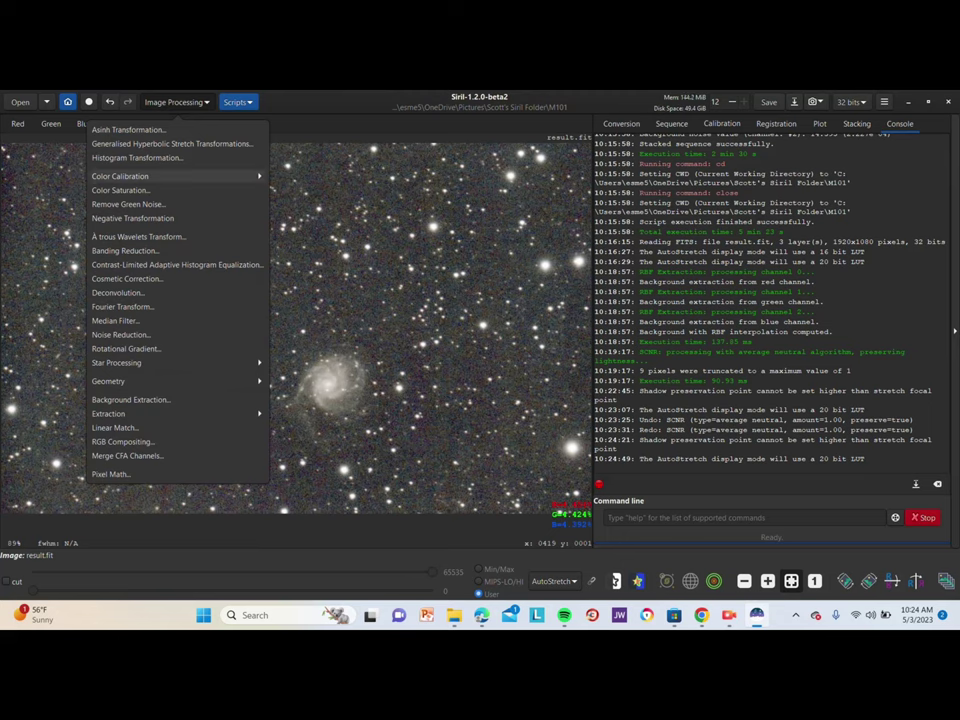
Run Photometric Color Calibration with M101 looked up as the target object
click(120, 176)
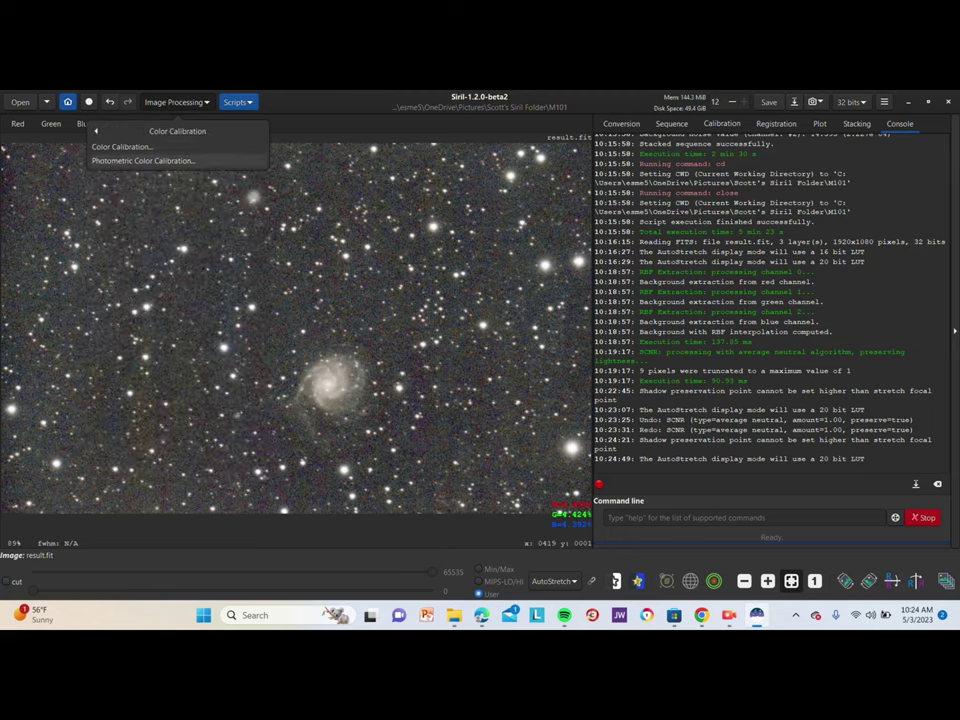
click(143, 160)
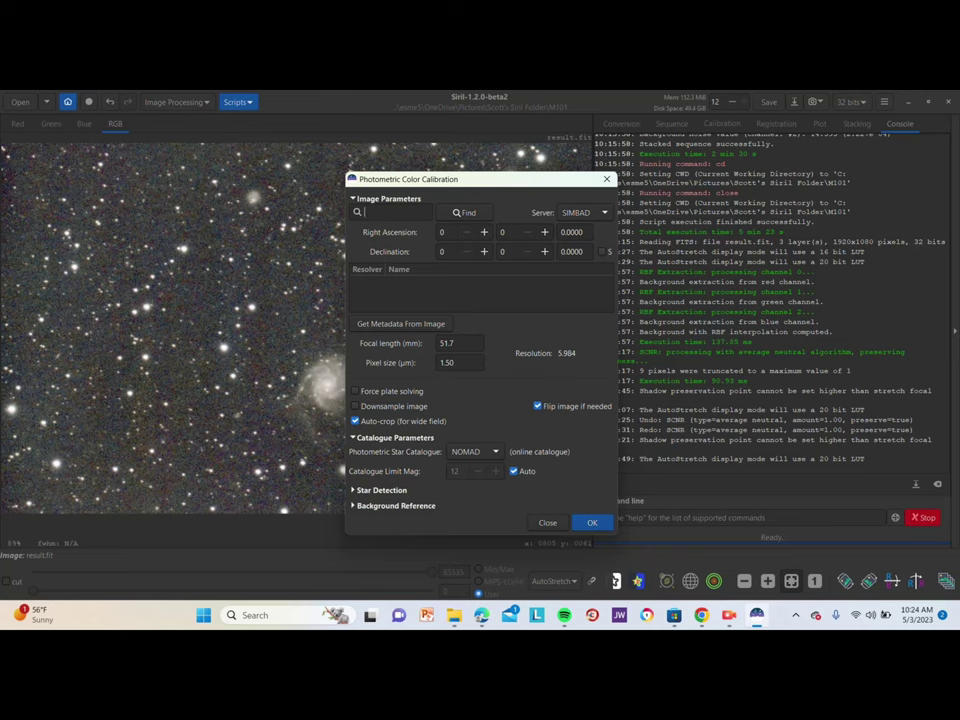
text(M101)
key(Return)
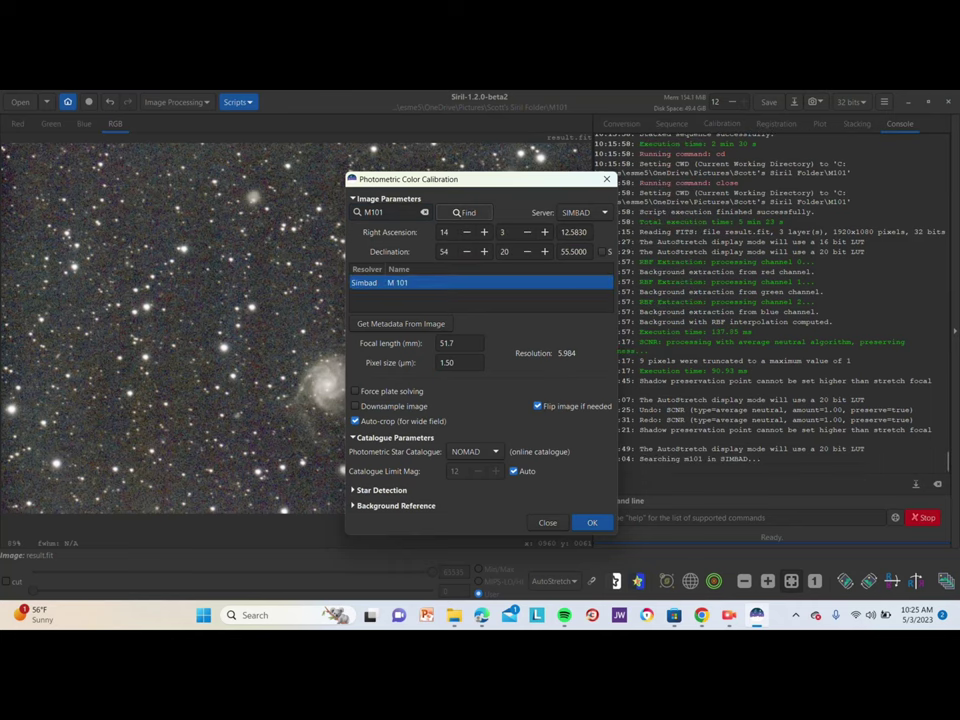
drag(450, 179, 644, 189)
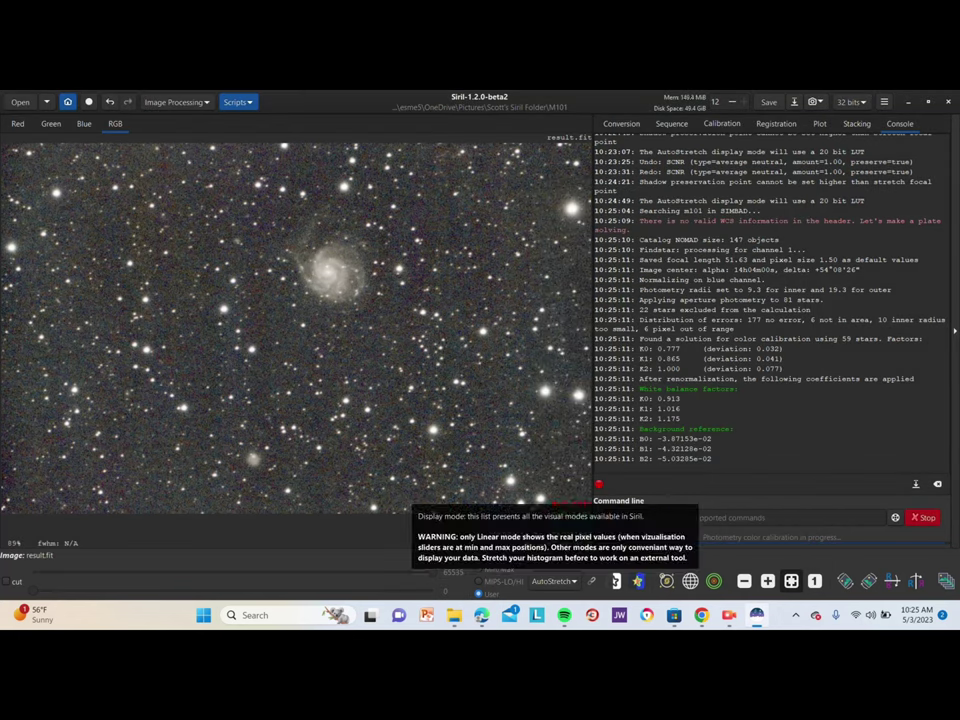
click(553, 581)
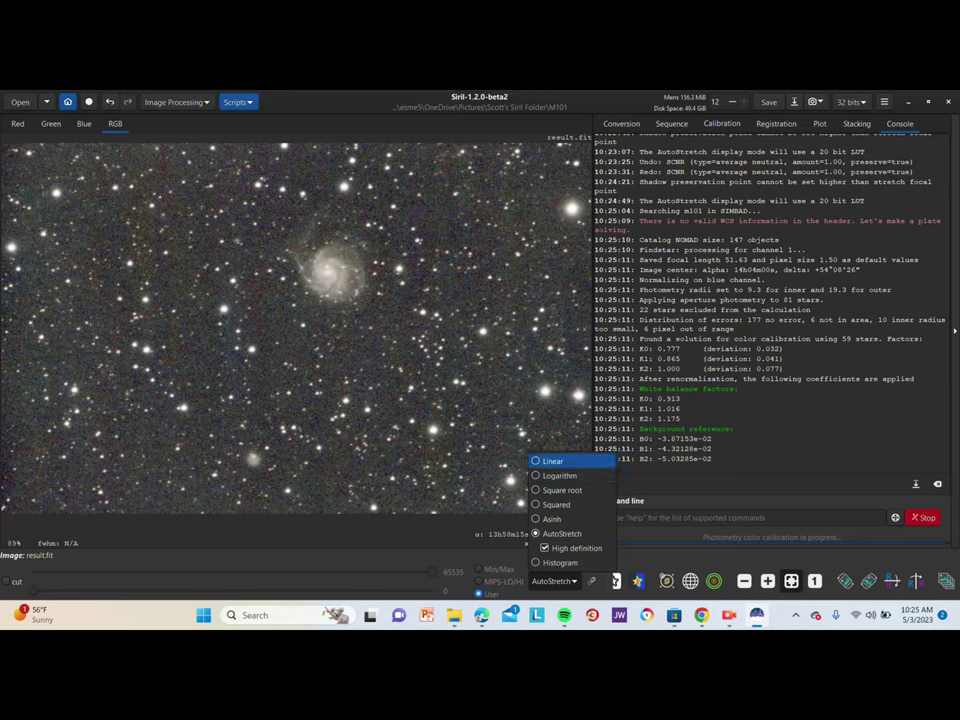
Set display to Linear and place the hyperbolic stretch symmetry point at the histogram peak
click(552, 461)
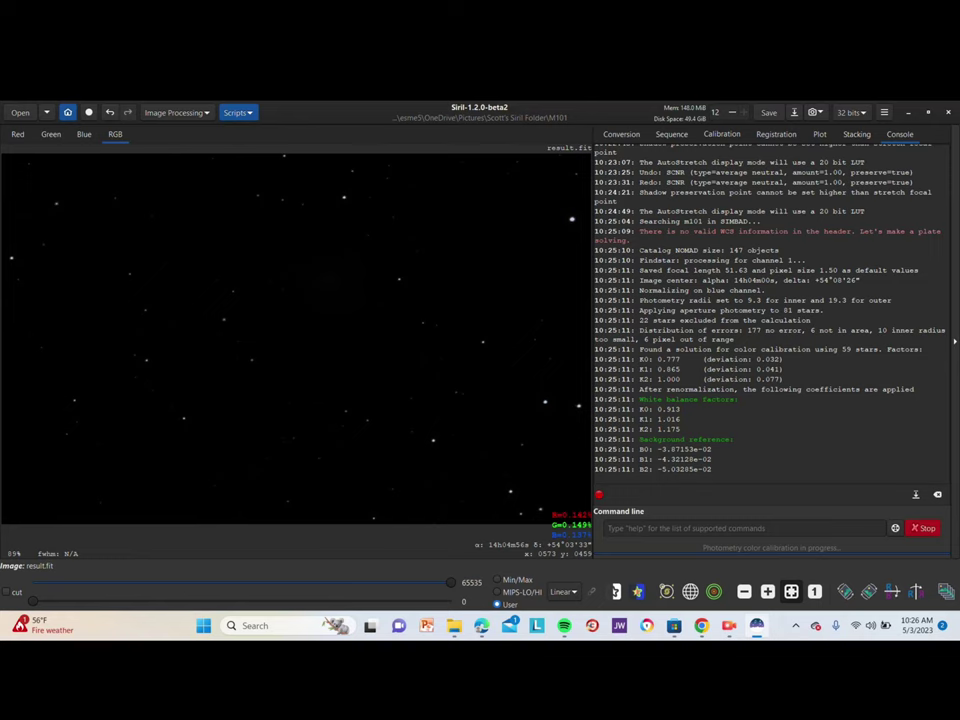
click(177, 112)
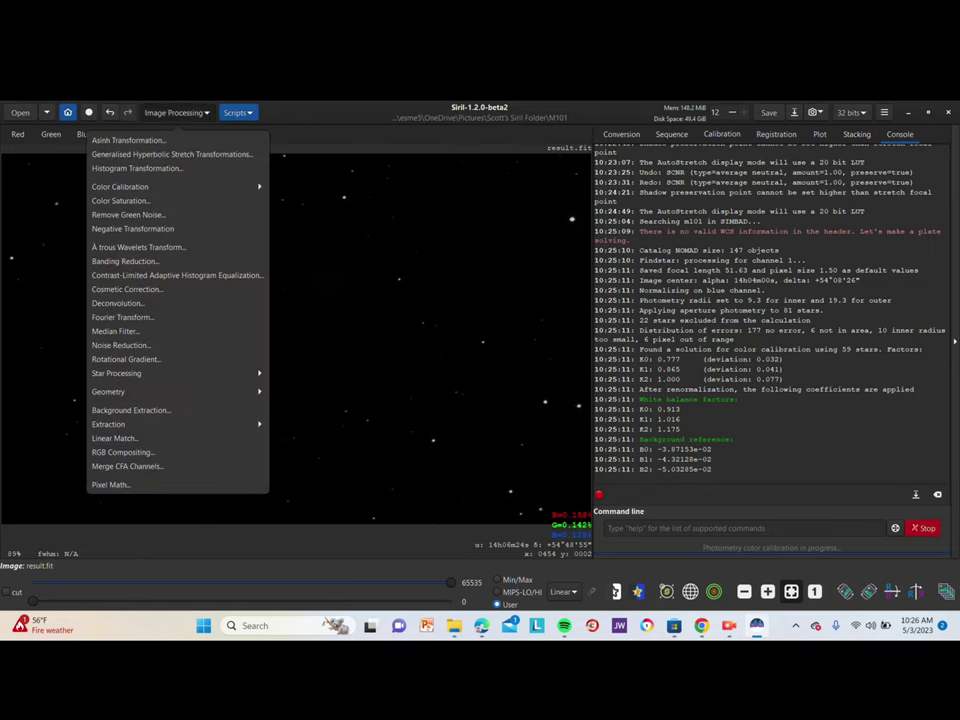
click(171, 154)
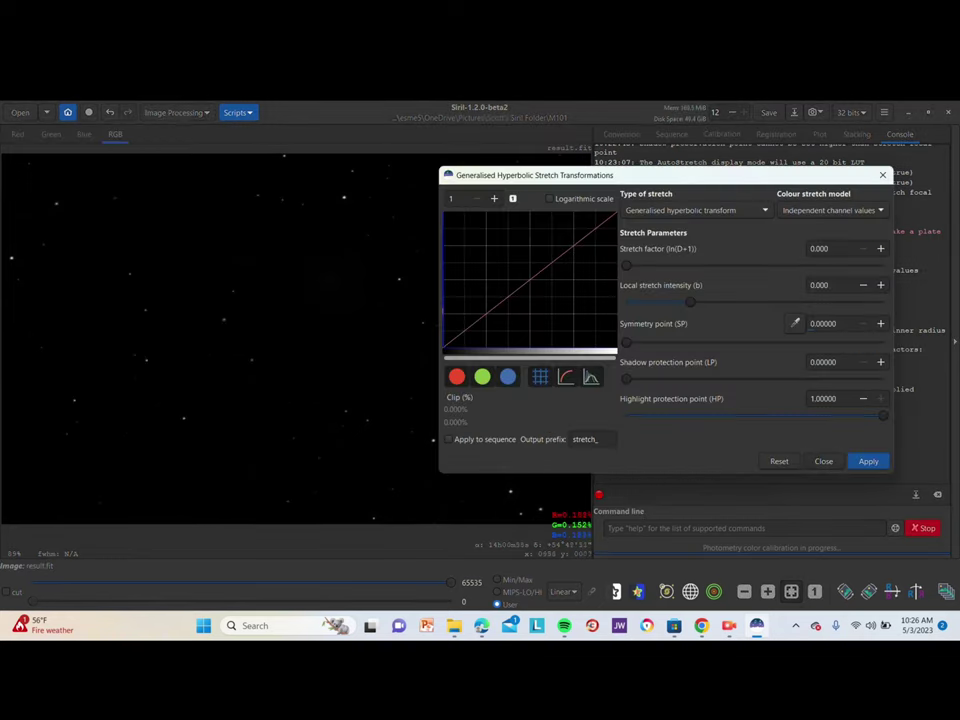
text(00)
key(Return)
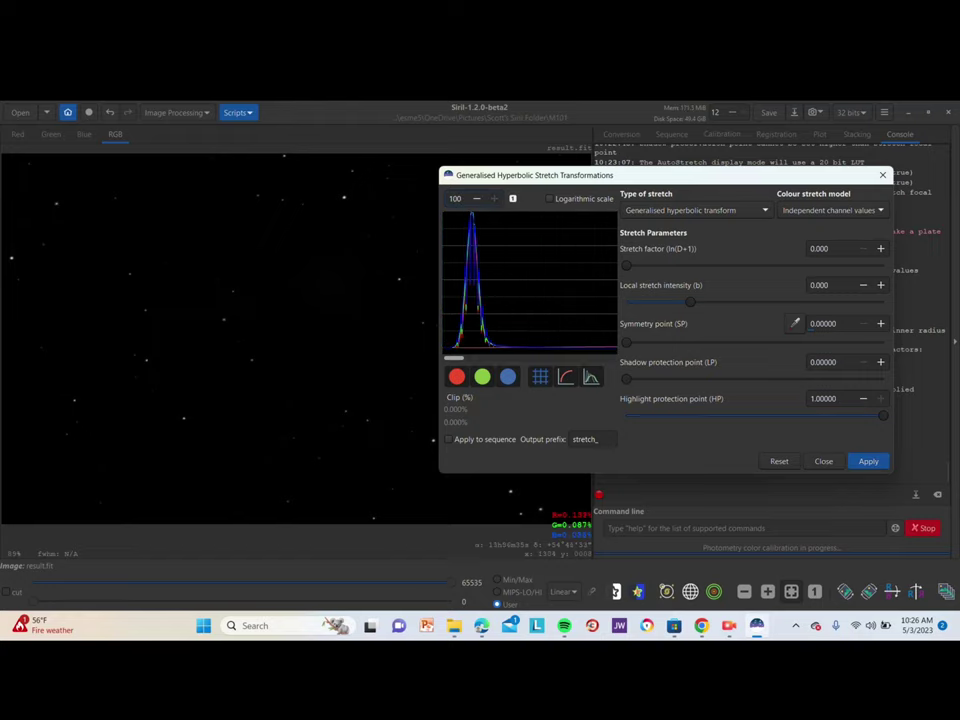
drag(540, 175, 584, 176)
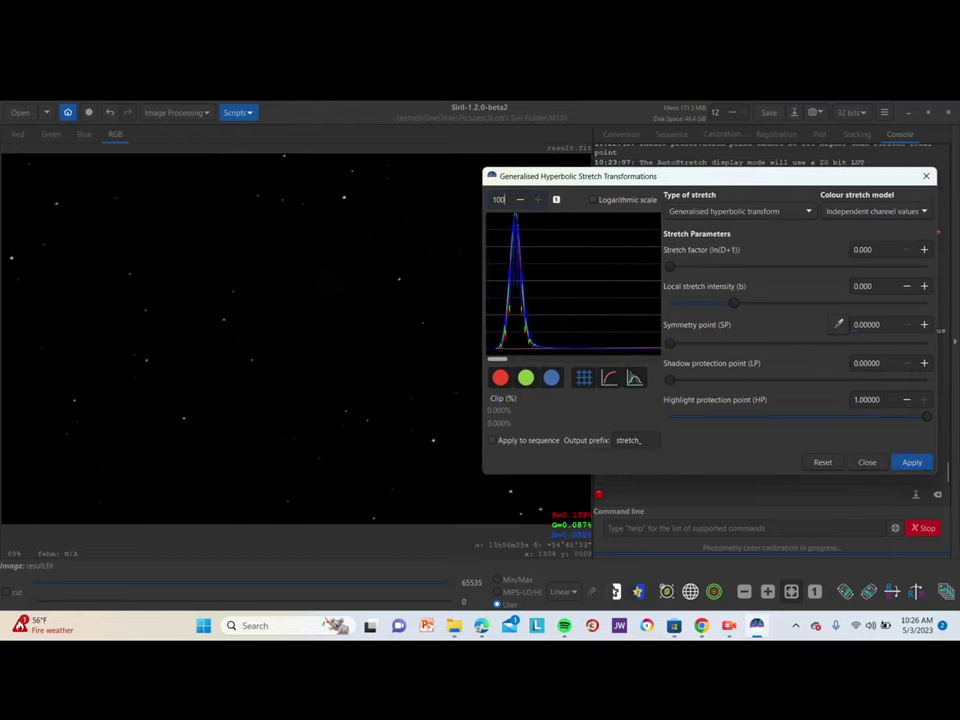
click(500, 292)
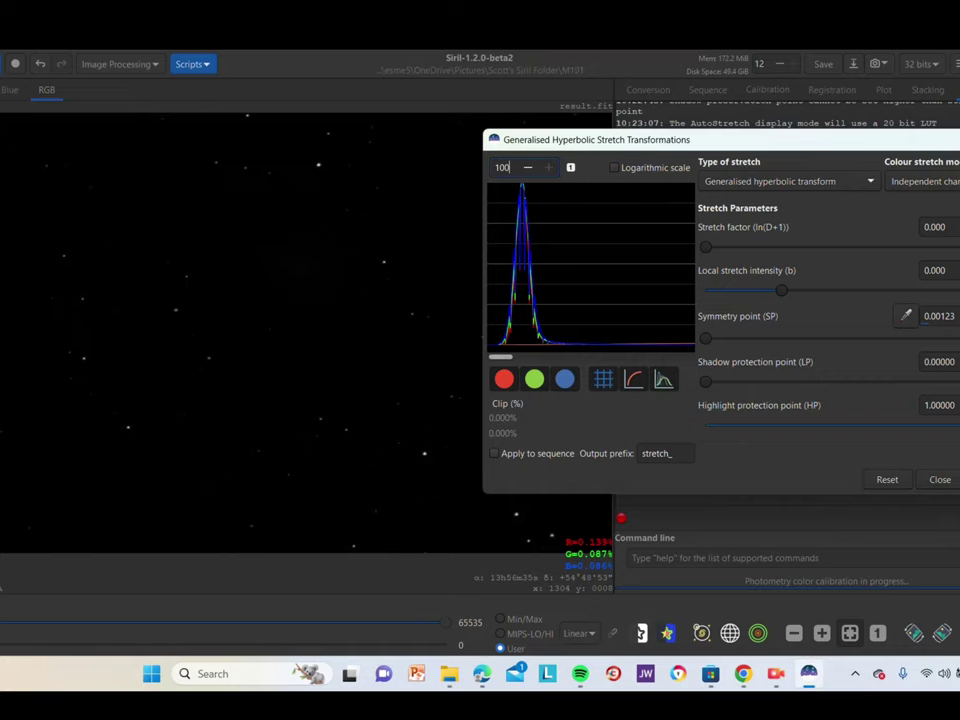
Apply the hyperbolic stretch with symmetry point 0.07714 and stretch factor 0.840
drag(706, 247, 817, 247)
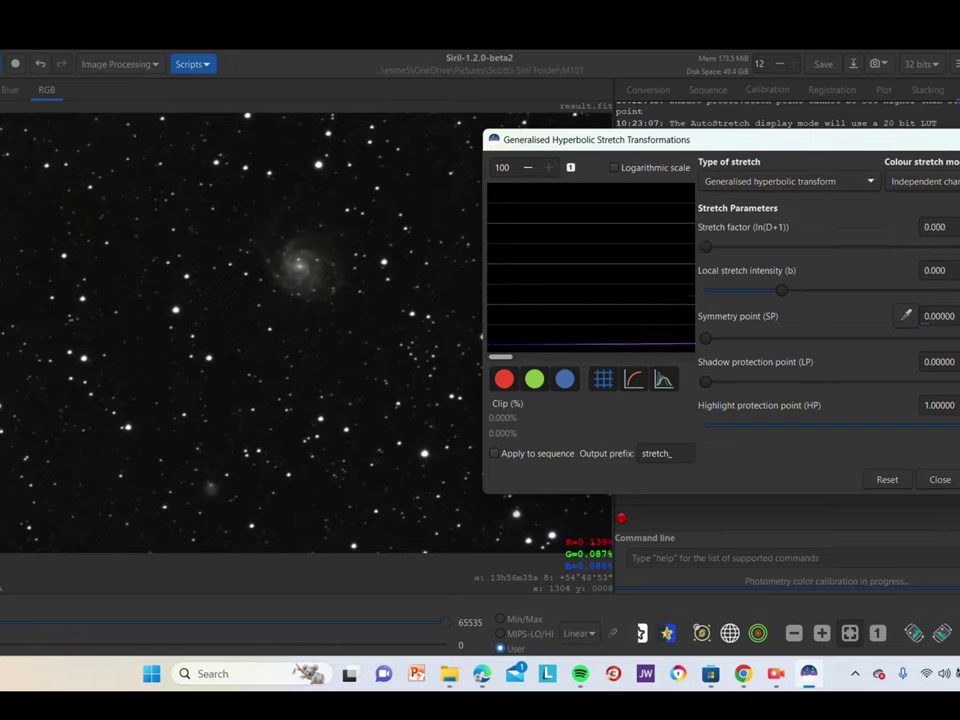
key(BackSpace)
key(BackSpace)
key(Return)
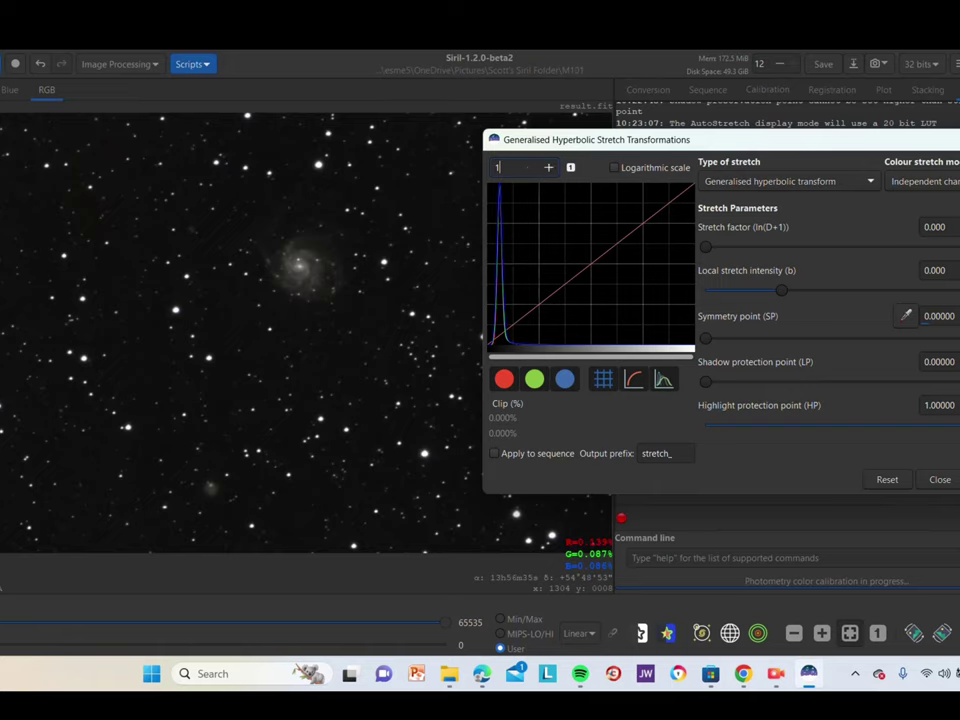
drag(705, 338, 728, 338)
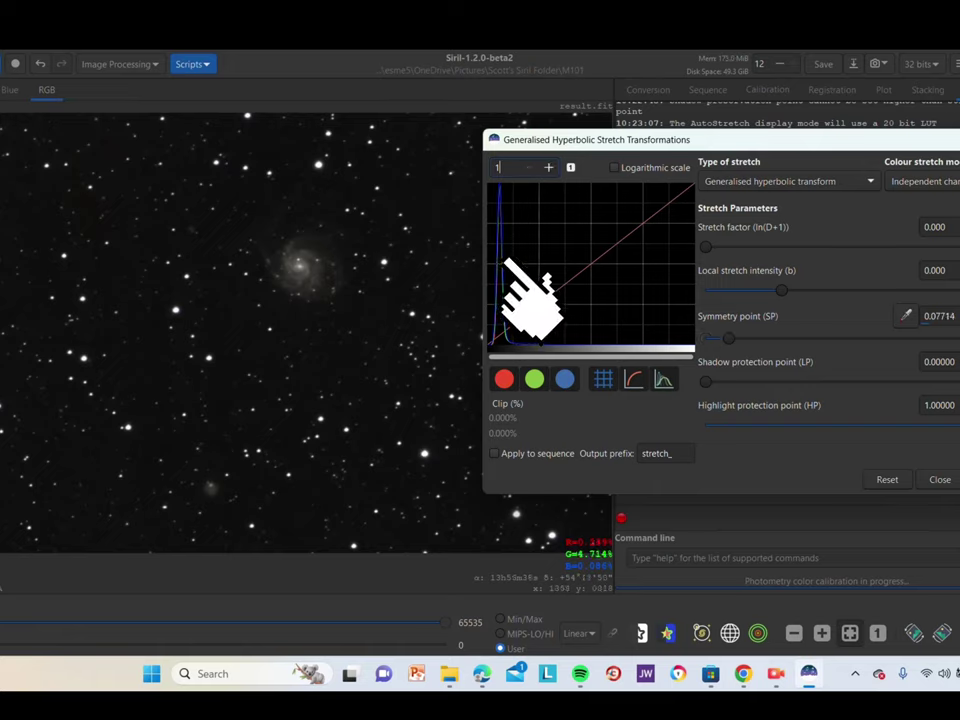
drag(706, 247, 736, 247)
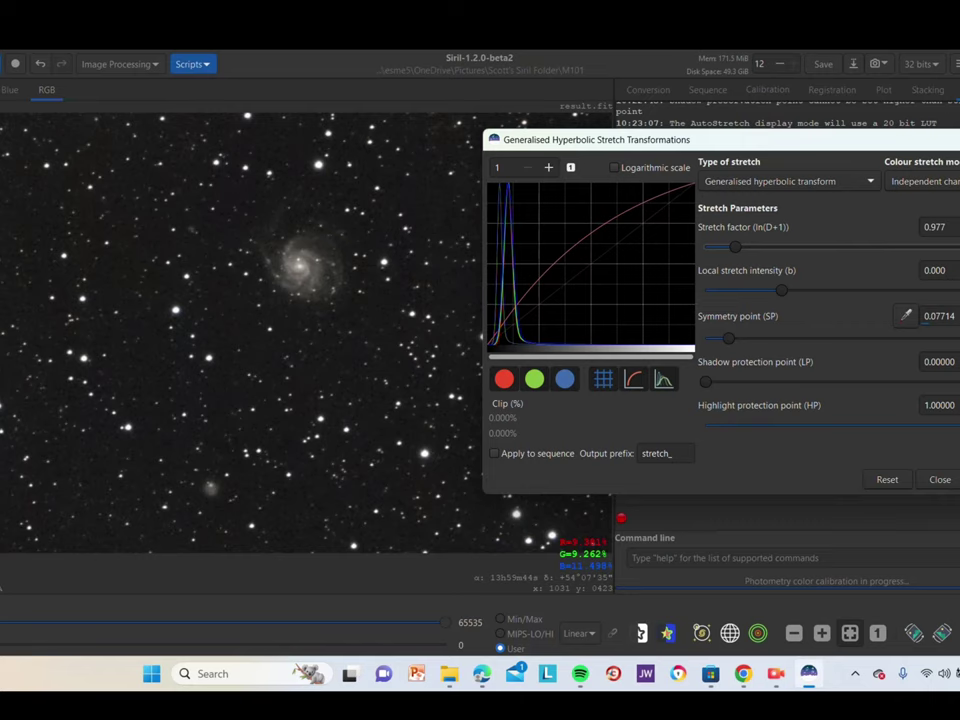
drag(736, 247, 725, 247)
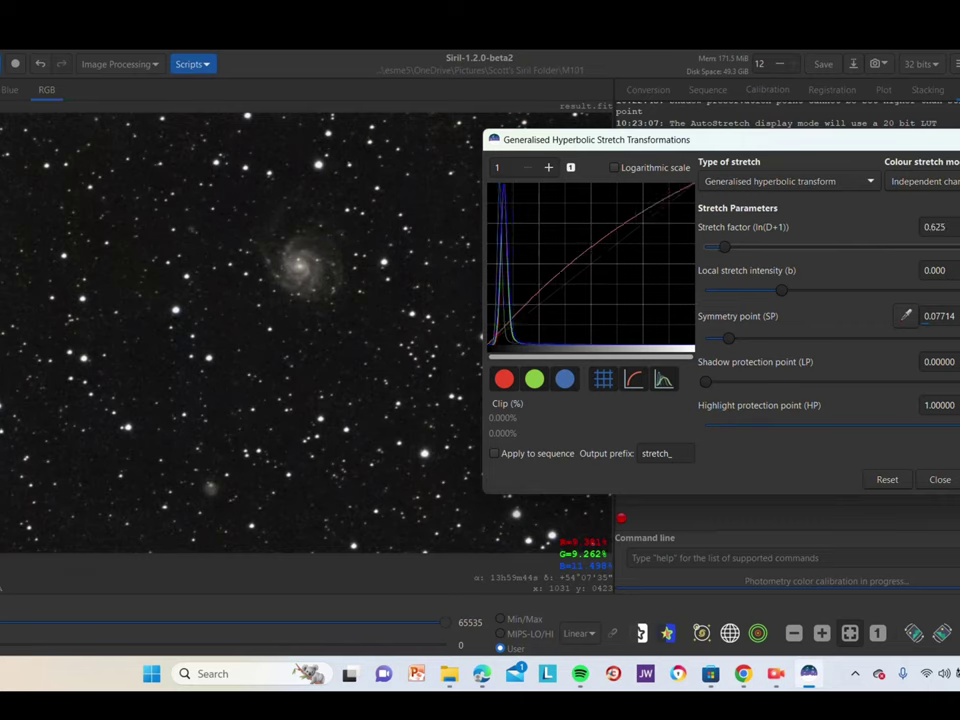
drag(725, 247, 732, 247)
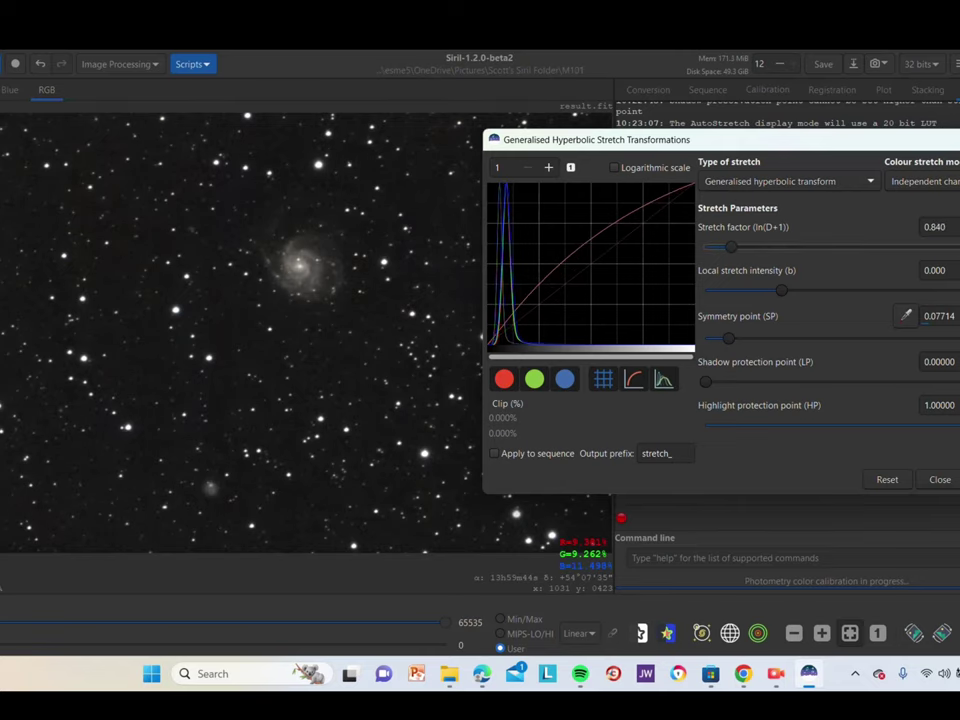
click(887, 479)
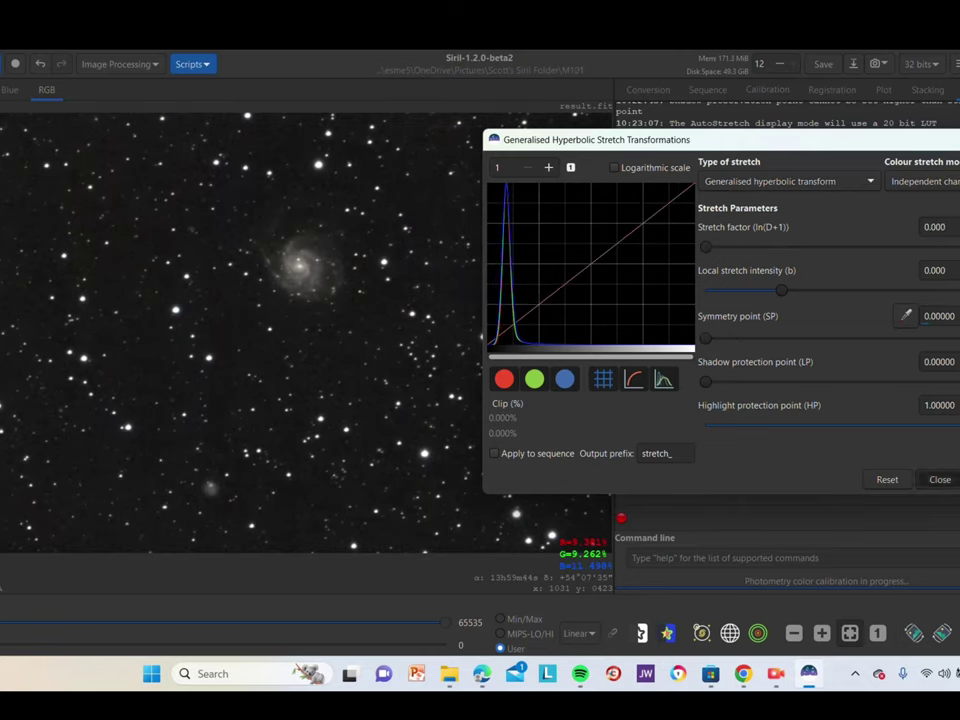
click(940, 479)
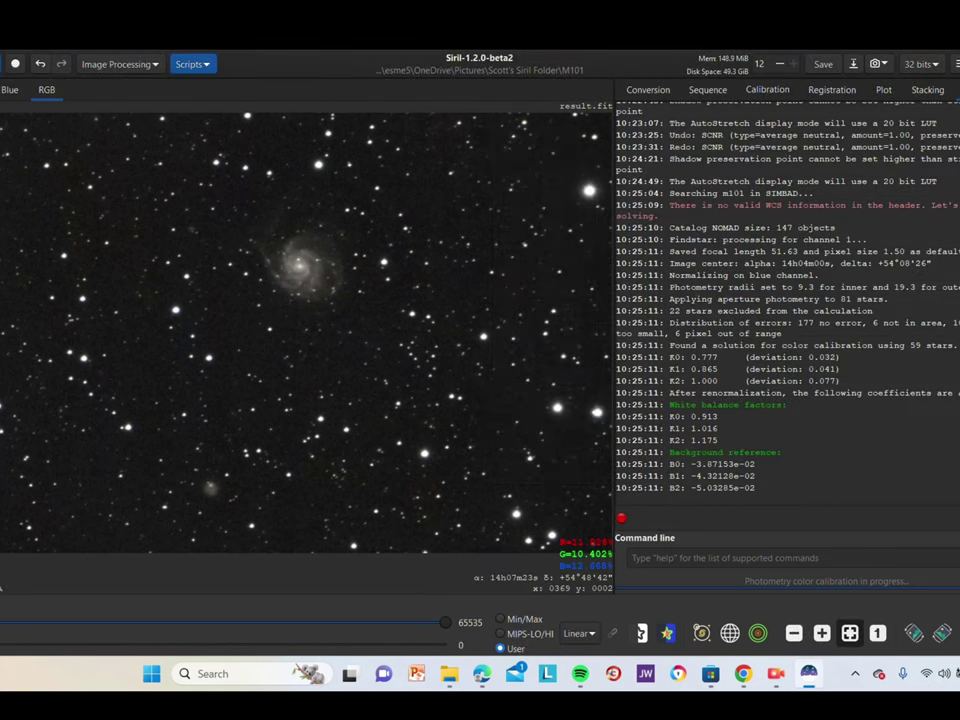
Apply NL-Bayes noise reduction, then undo and redo it to compare before and after
click(119, 64)
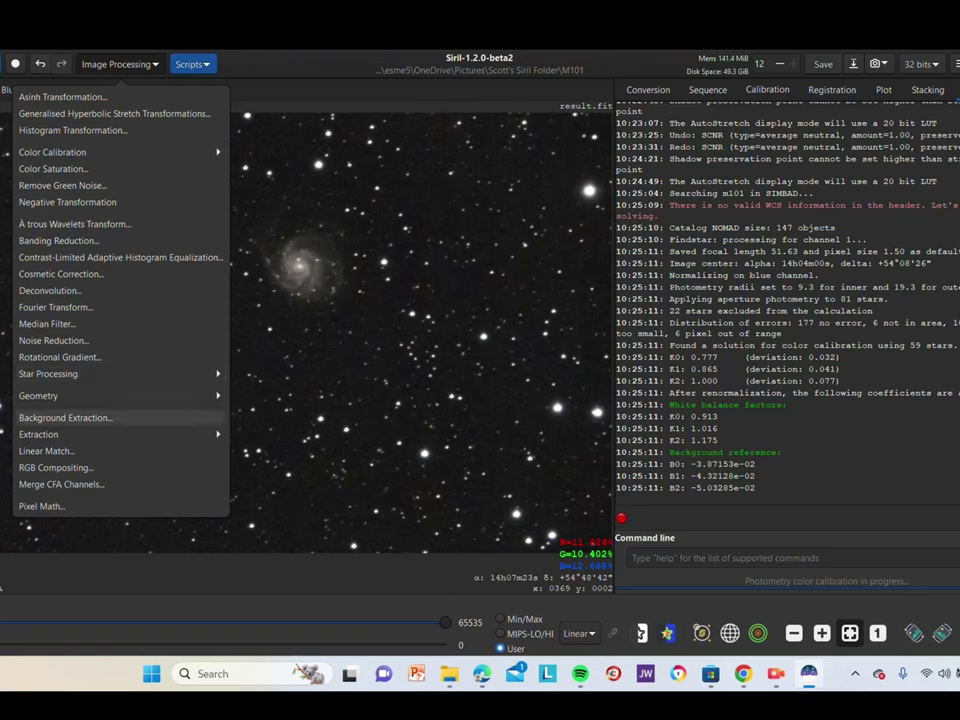
click(53, 340)
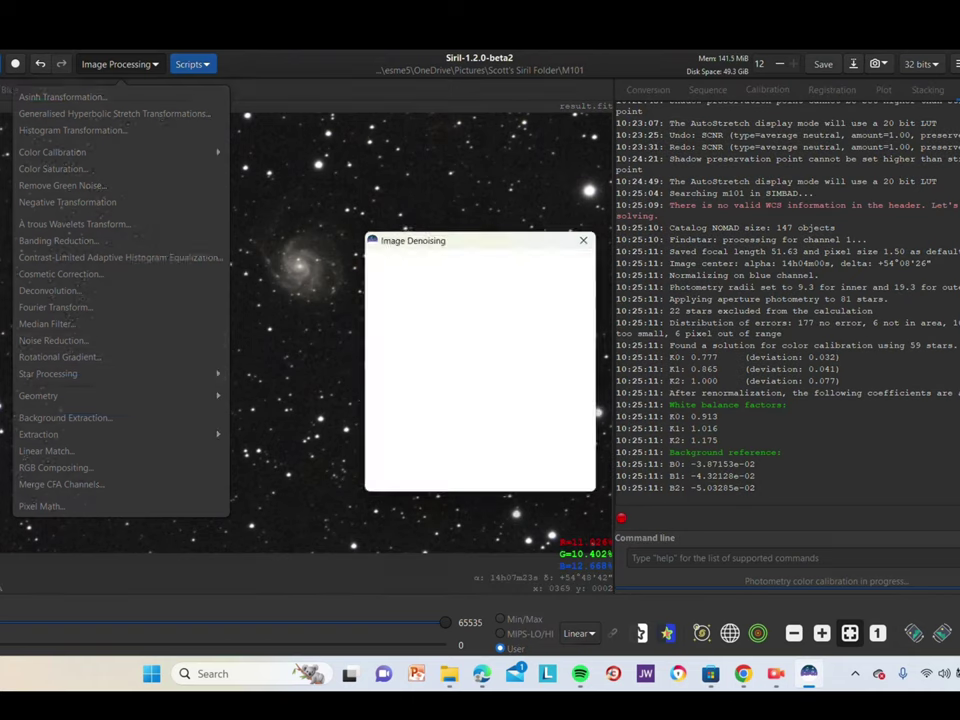
click(573, 484)
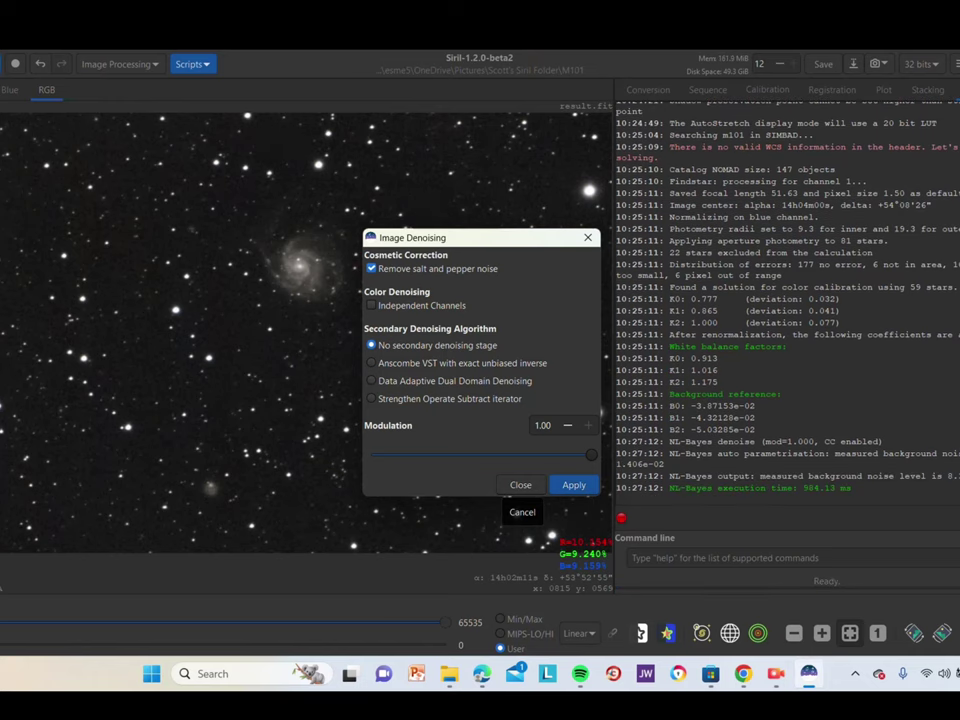
click(520, 484)
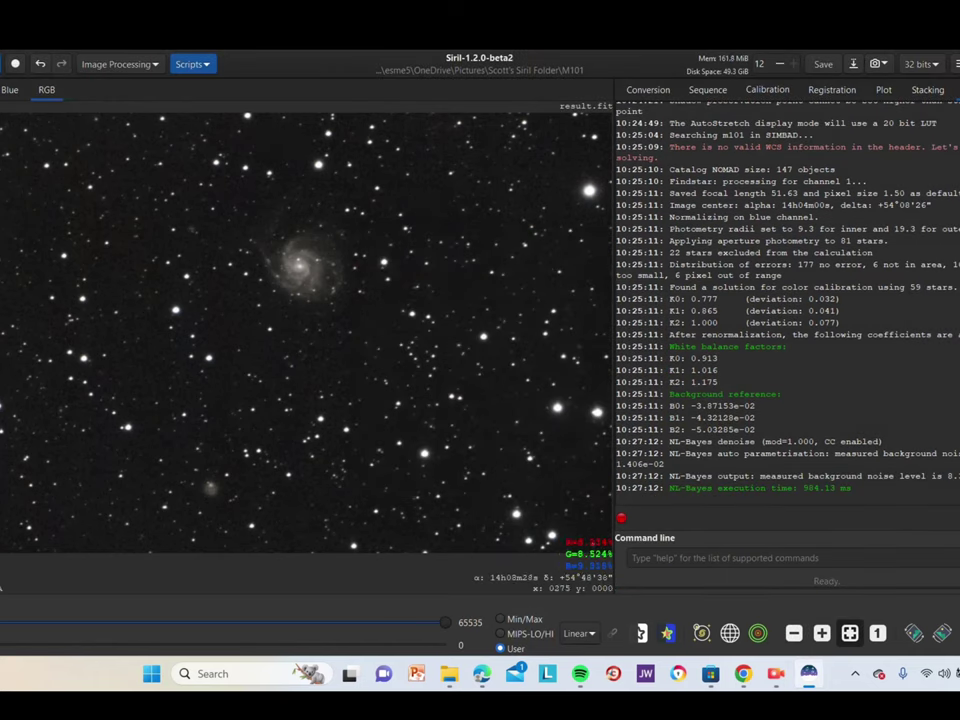
click(40, 63)
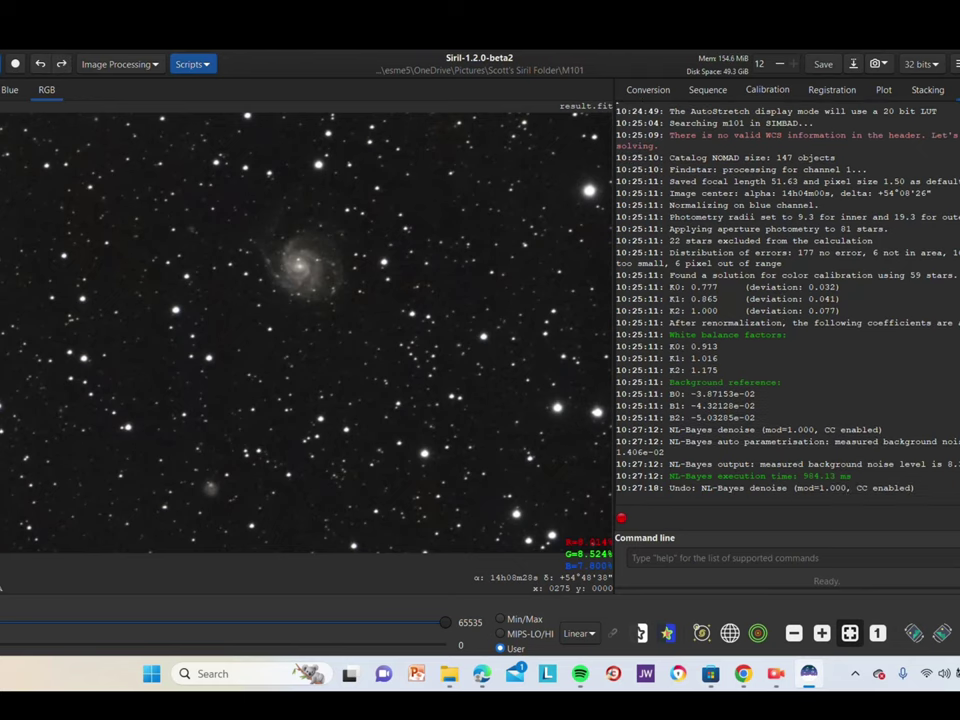
click(61, 63)
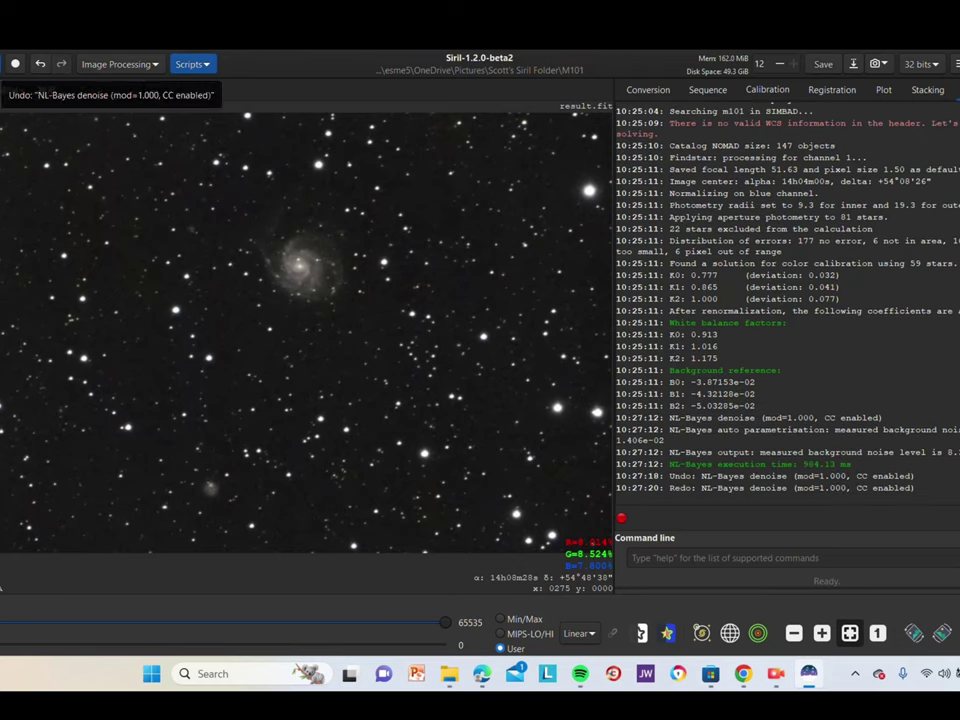